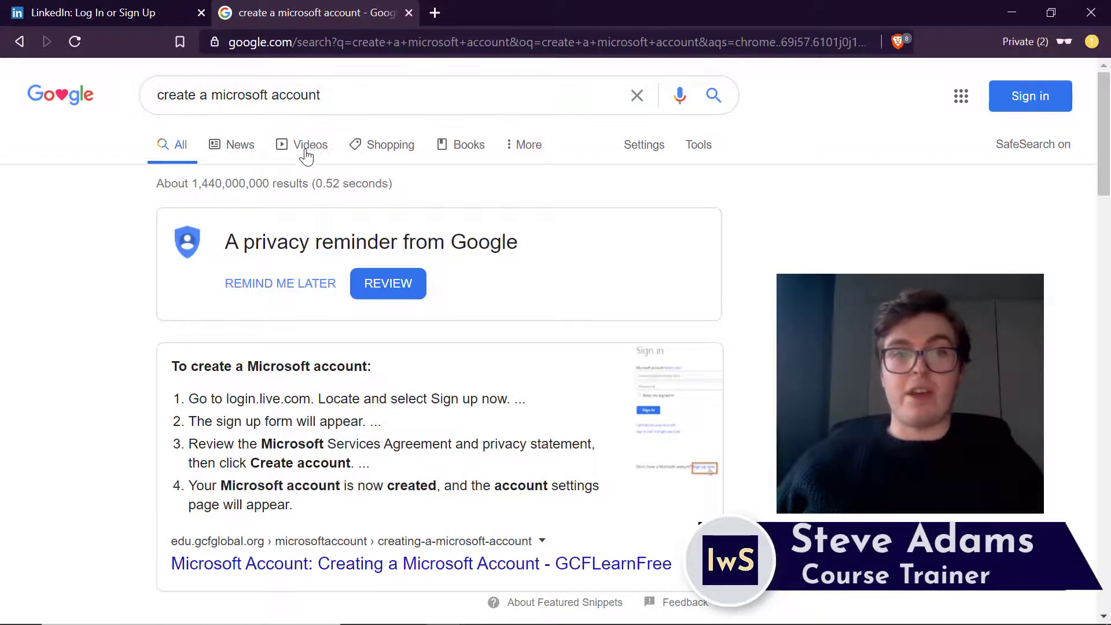
- Open the account.microsoft.com search result and start creating a new Microsoft account
scroll(322, 265, down, 5)
click(320, 327)
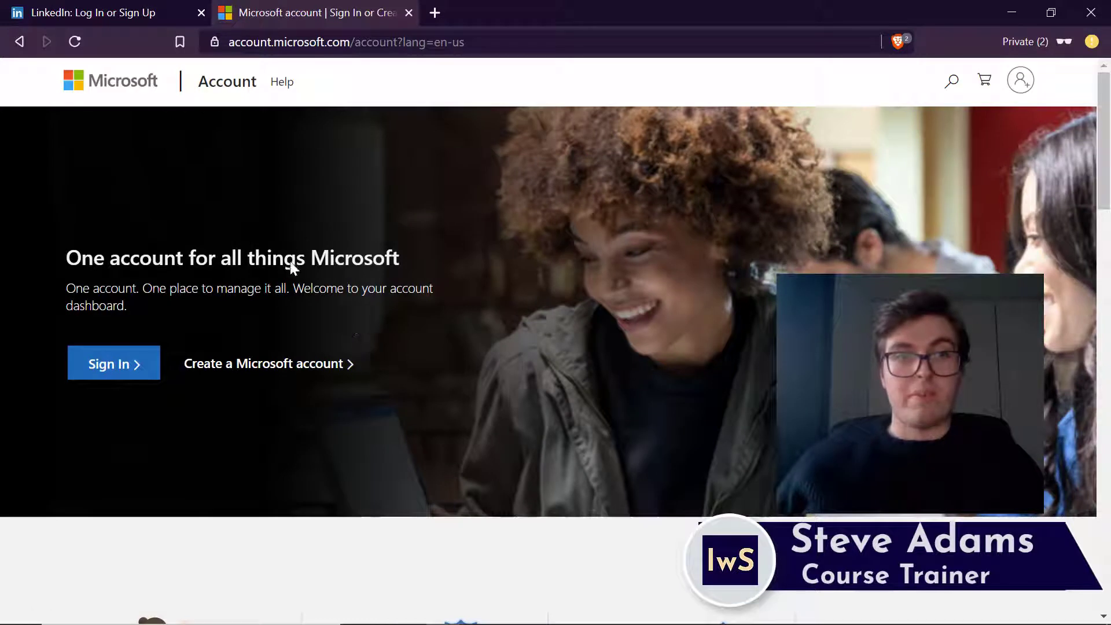
click(286, 370)
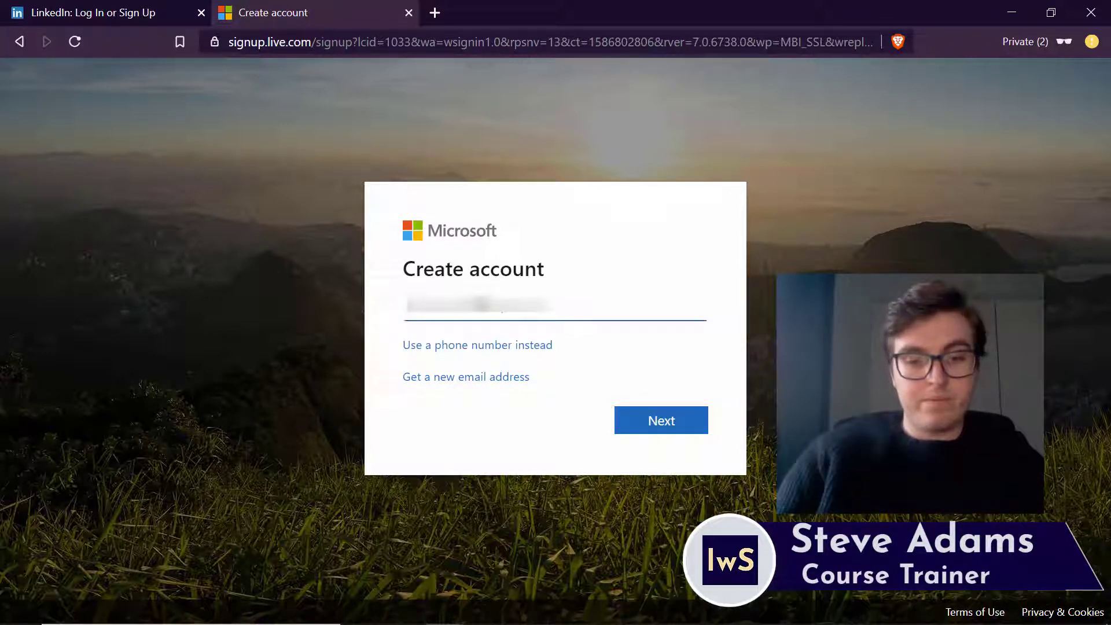
- Submit the new account's email, then set an account password and continue
click(661, 425)
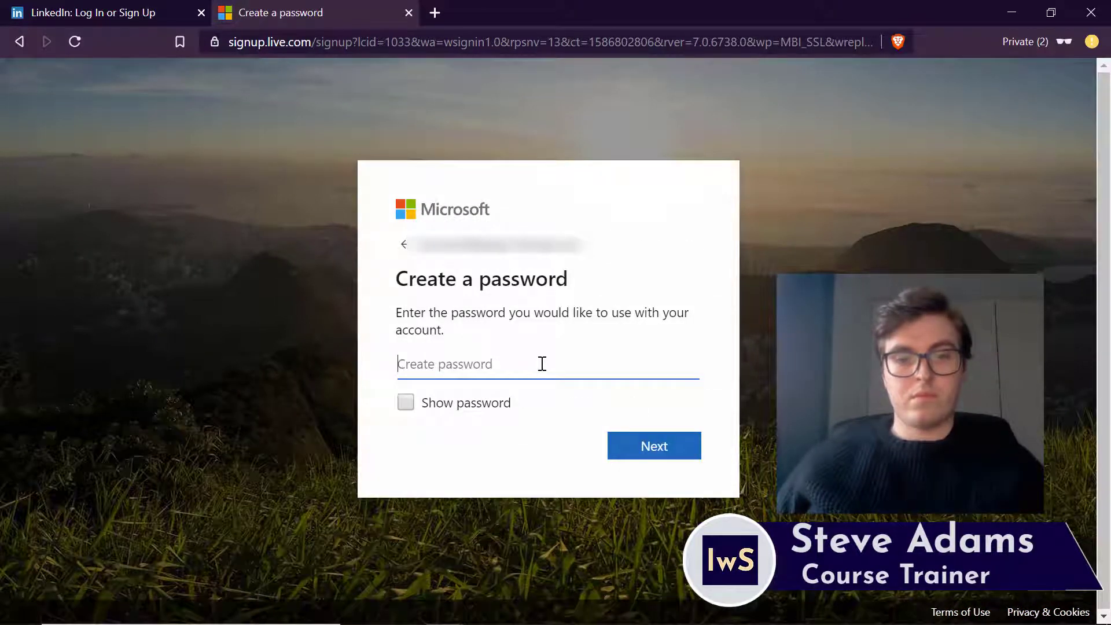
text(••••••)
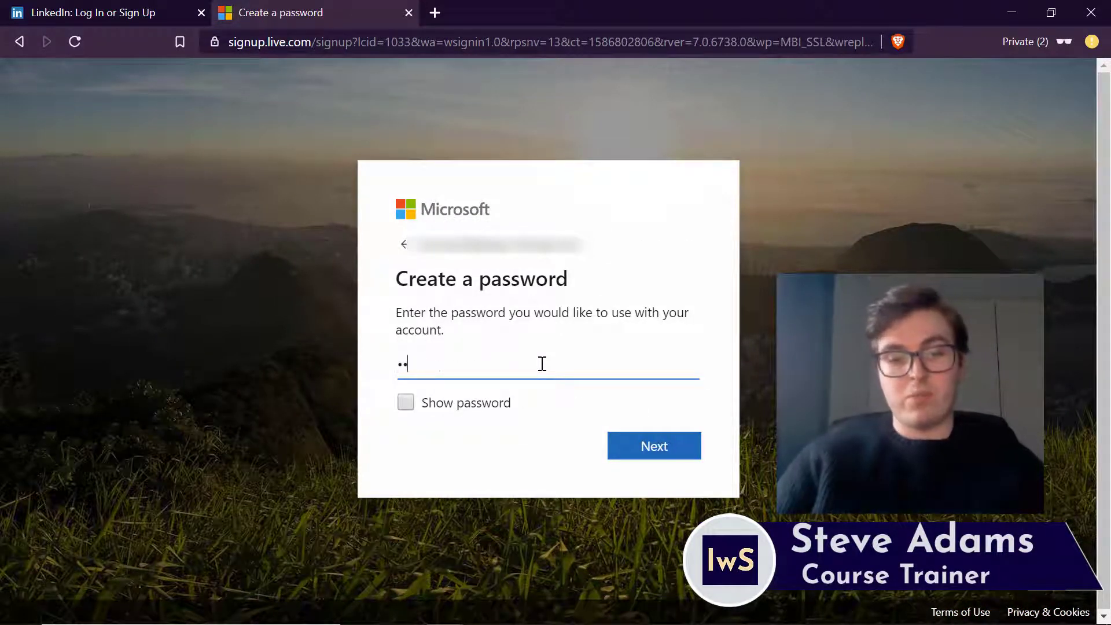
text(••)
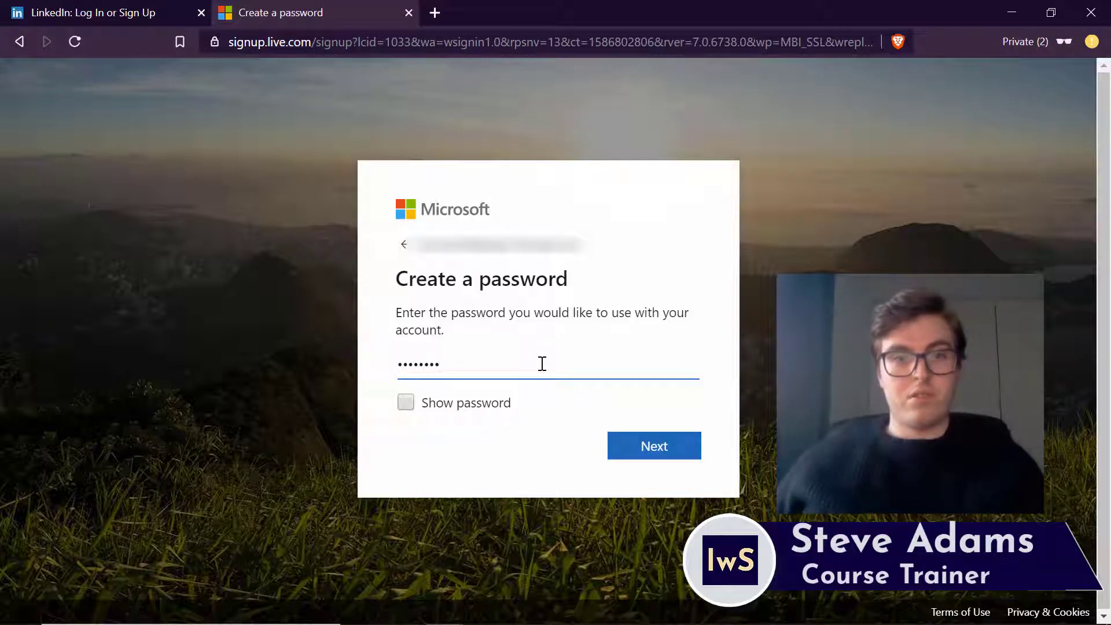
click(644, 452)
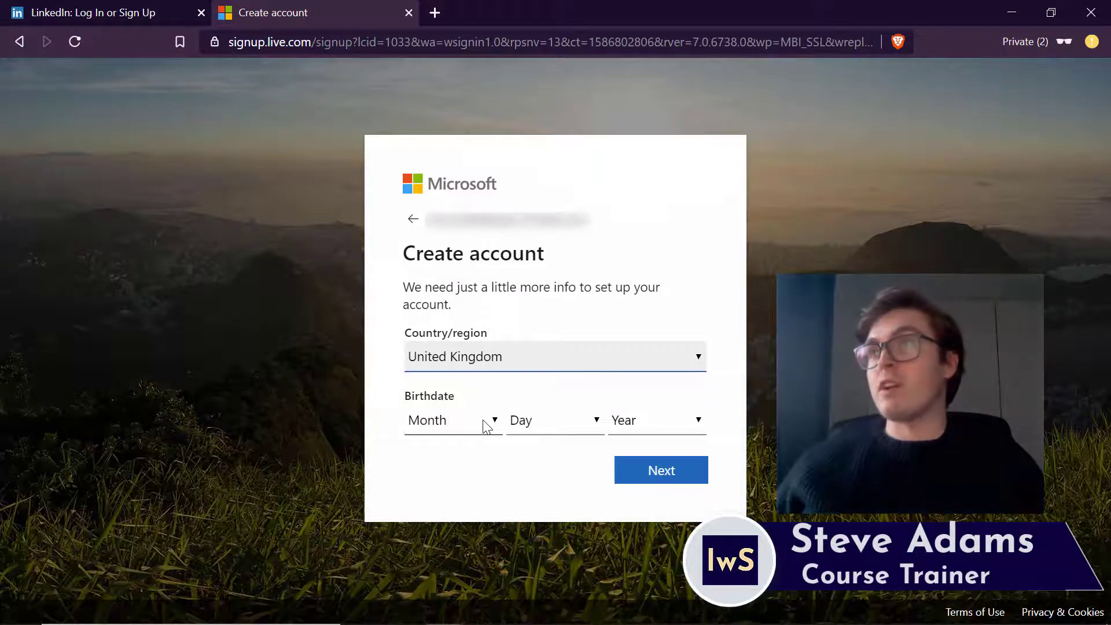
click(461, 431)
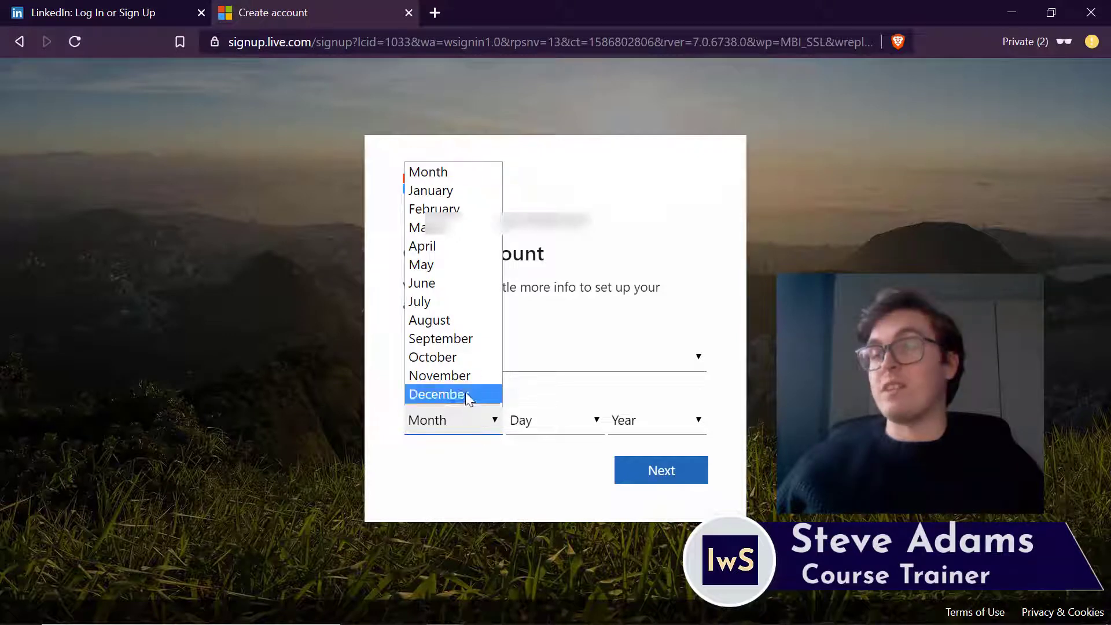
click(470, 243)
click(560, 418)
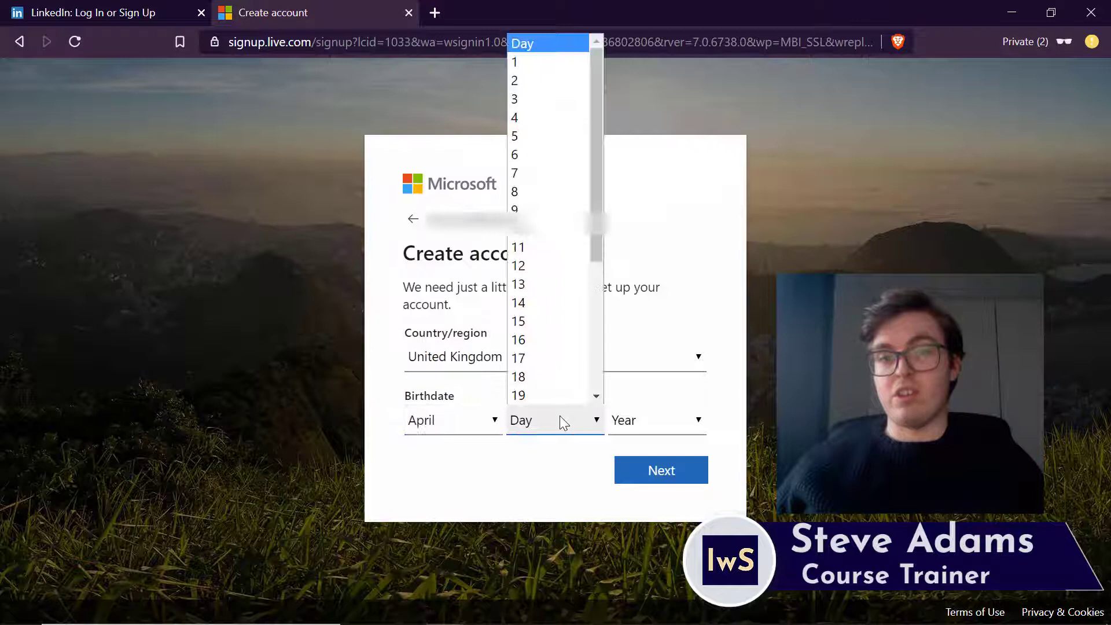
click(569, 175)
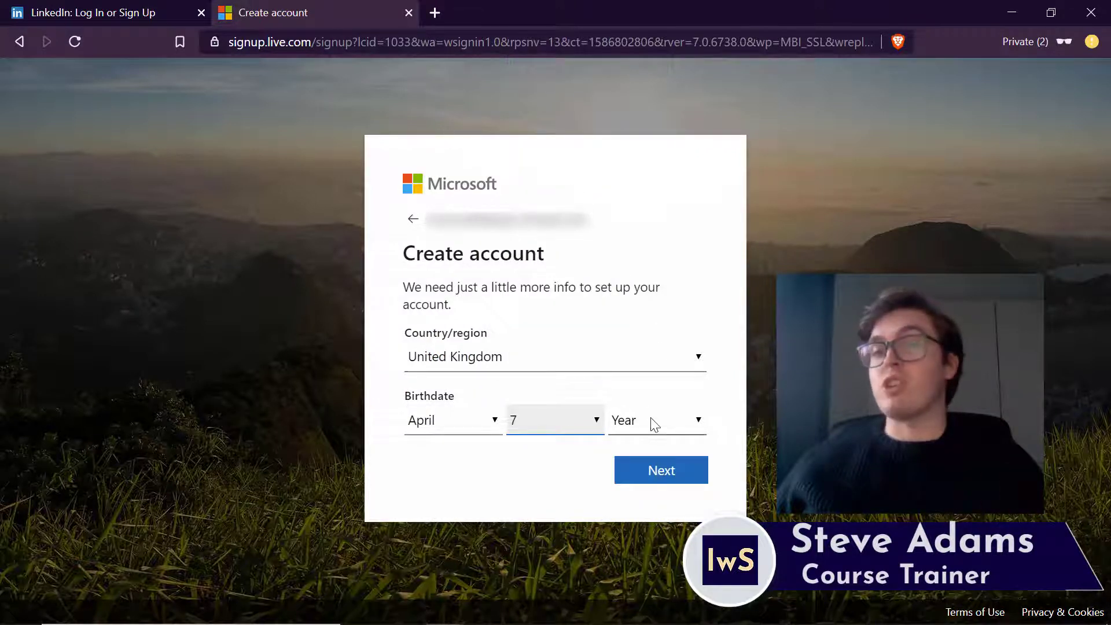
click(653, 422)
scroll(662, 263, down, 15)
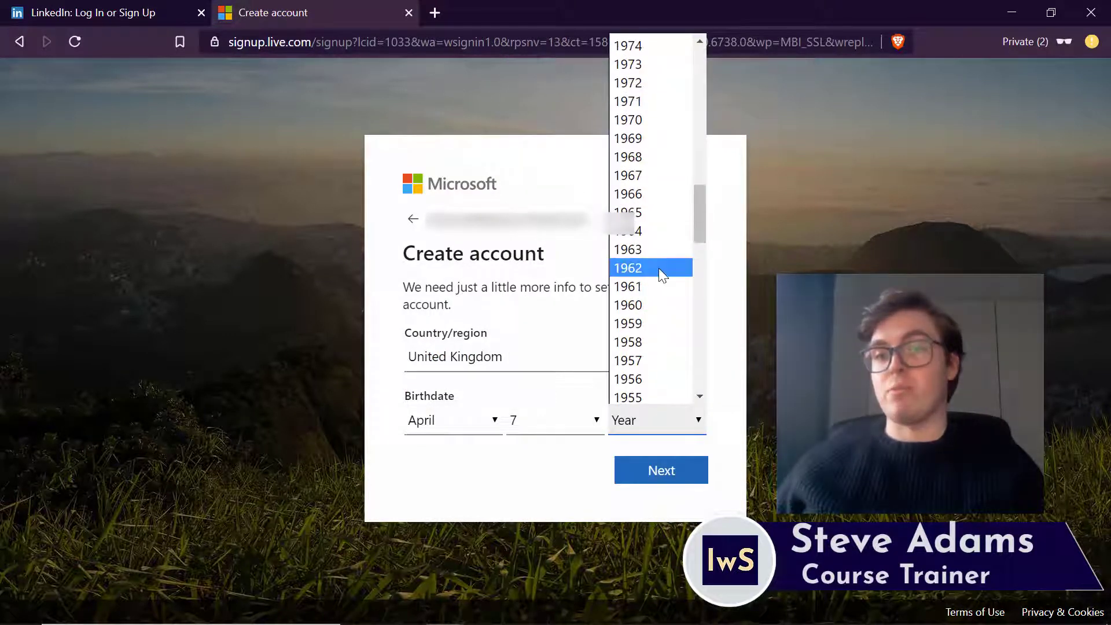
click(654, 102)
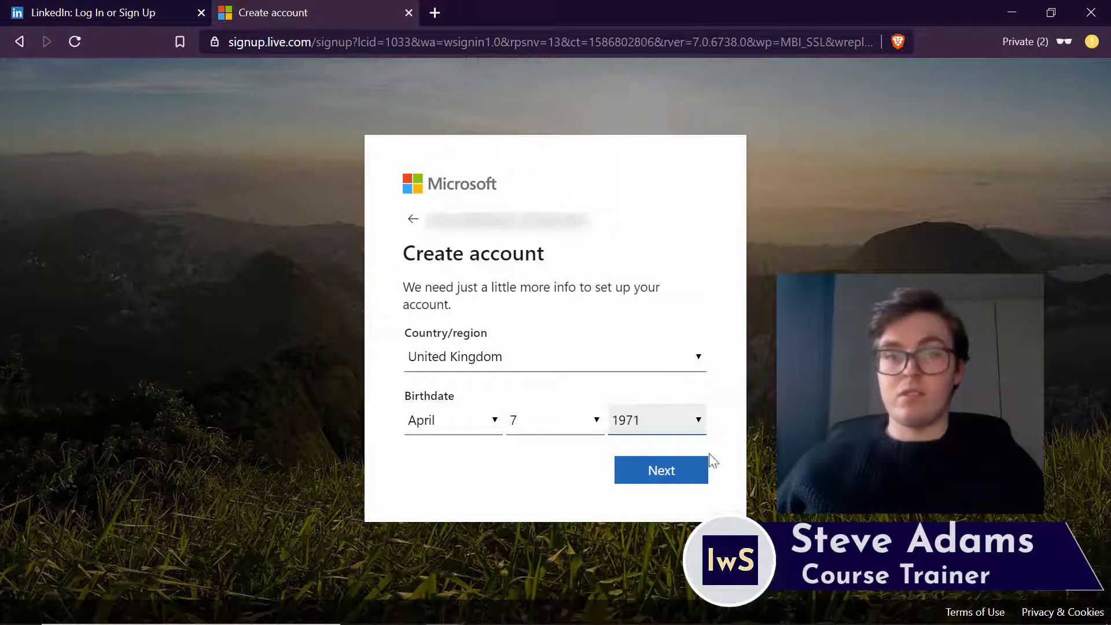
click(683, 476)
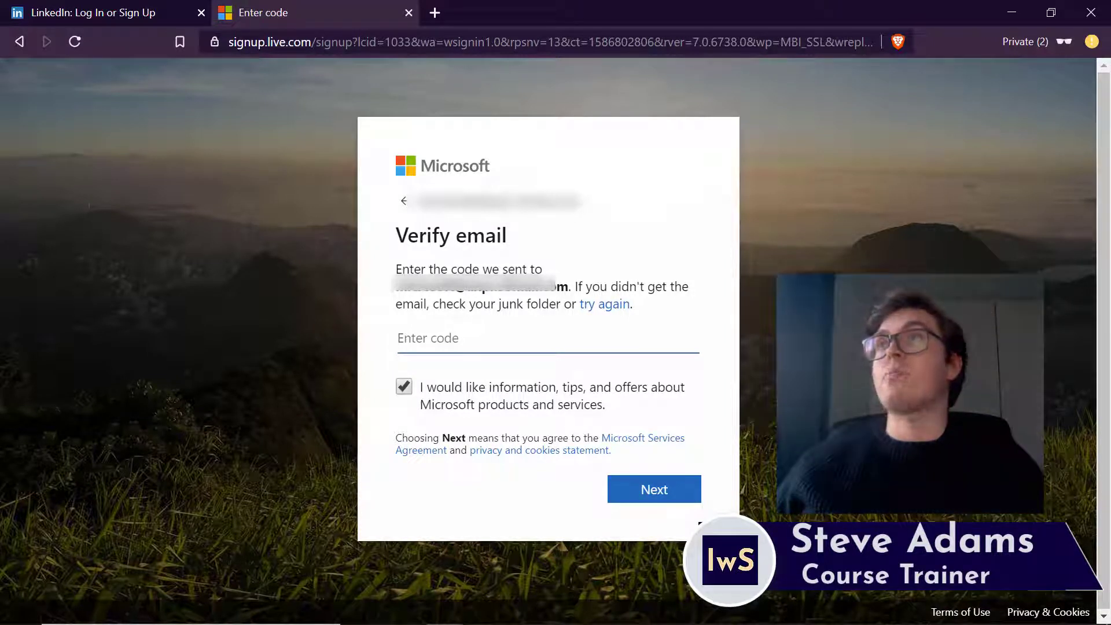
- Enter the emailed verification code, then type and submit the captcha characters
click(480, 334)
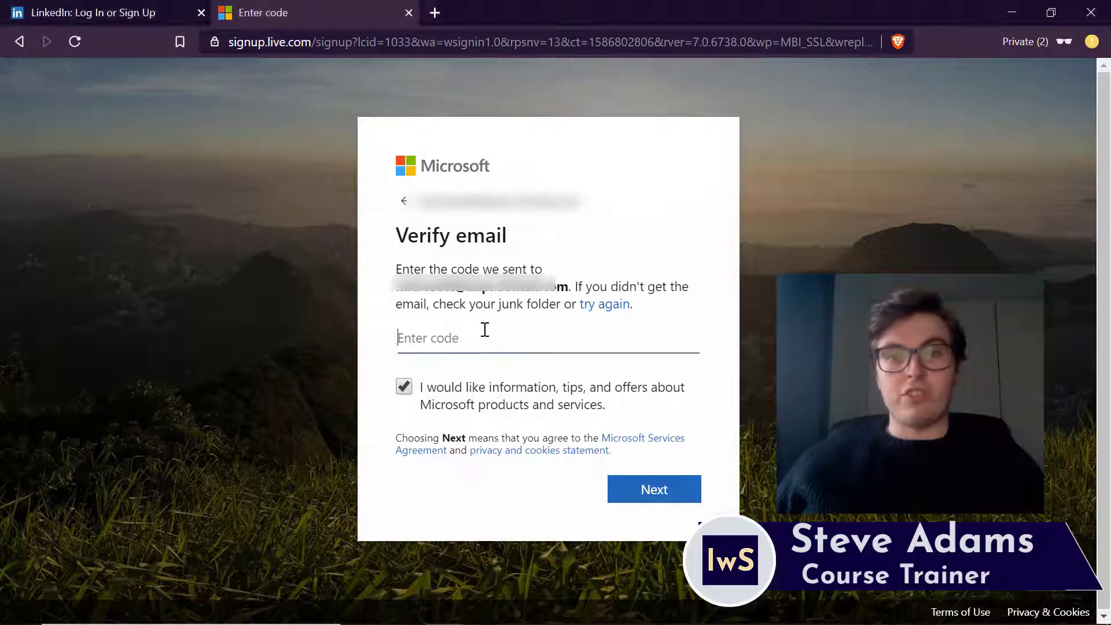
click(665, 491)
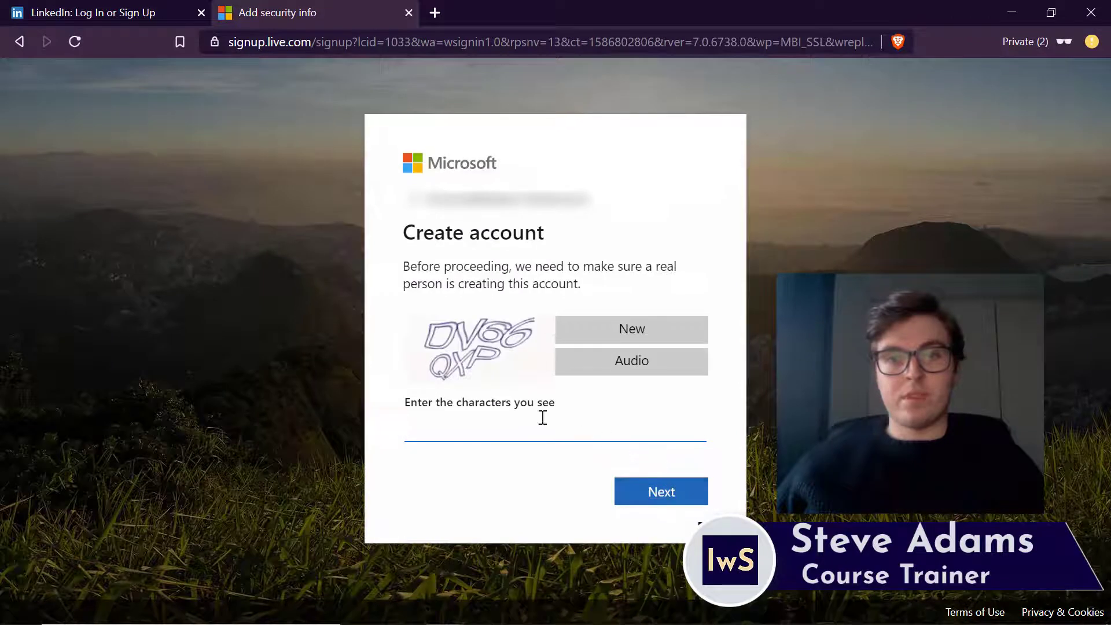
text(DV)
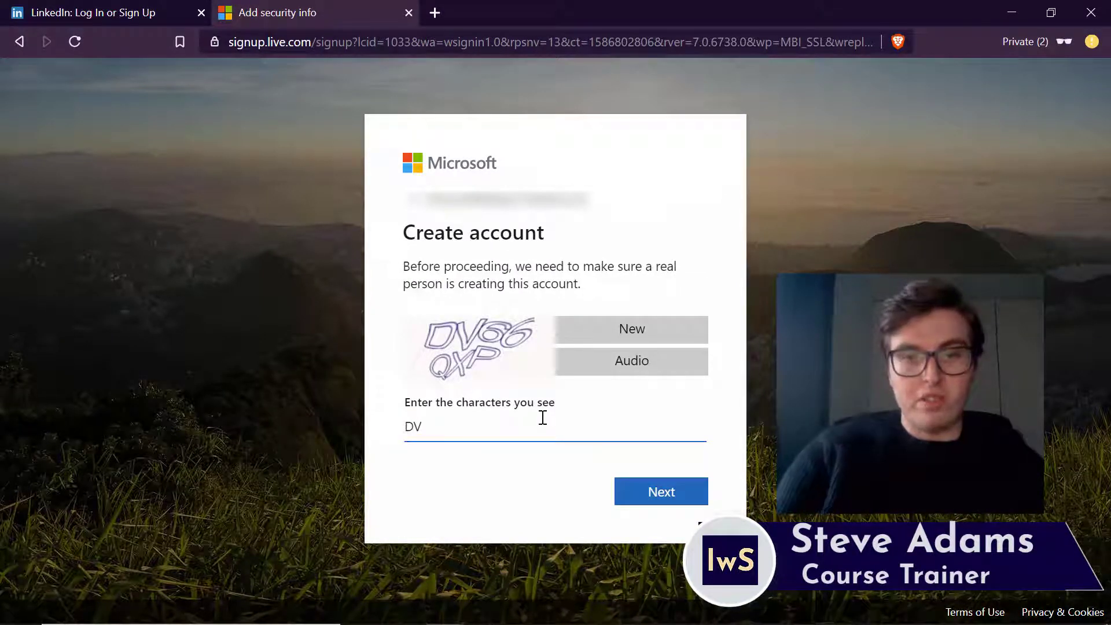
text(66Q)
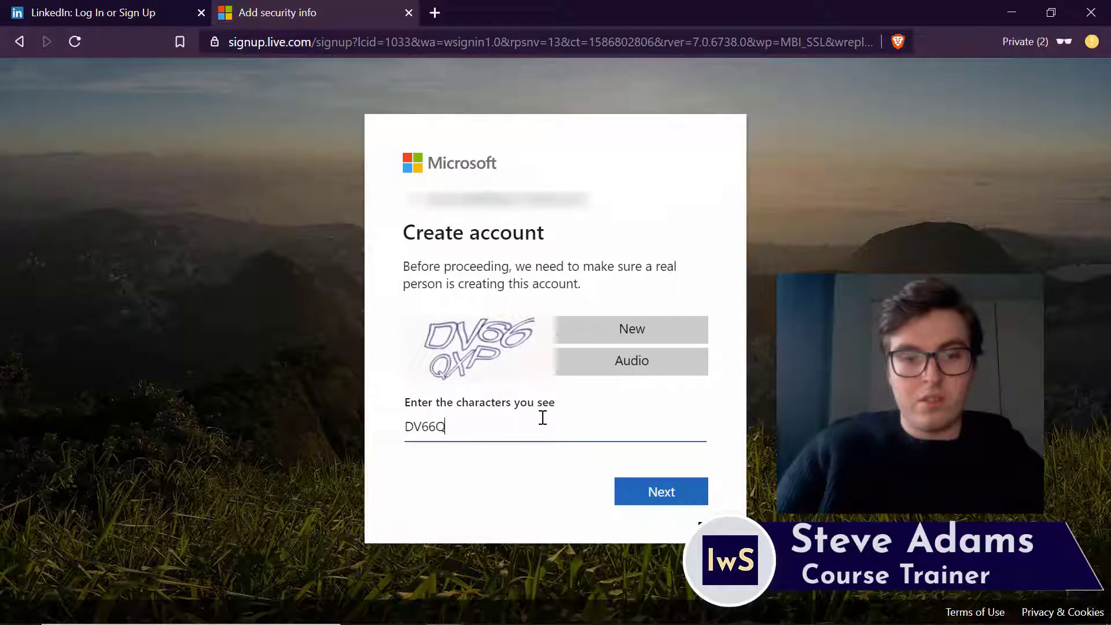
text(XP)
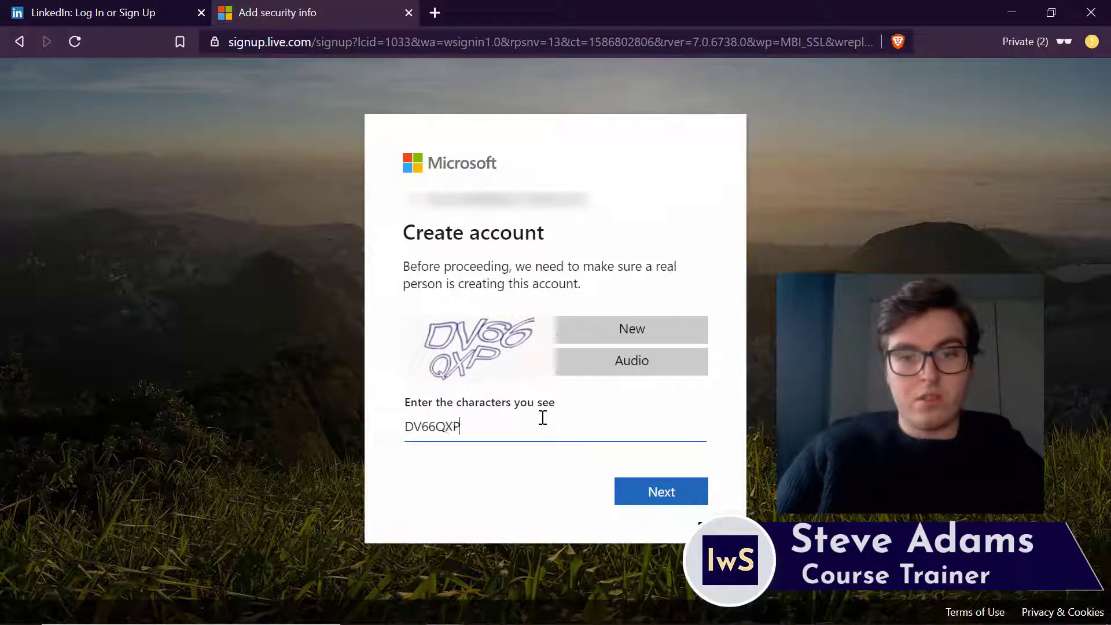
key(Return)
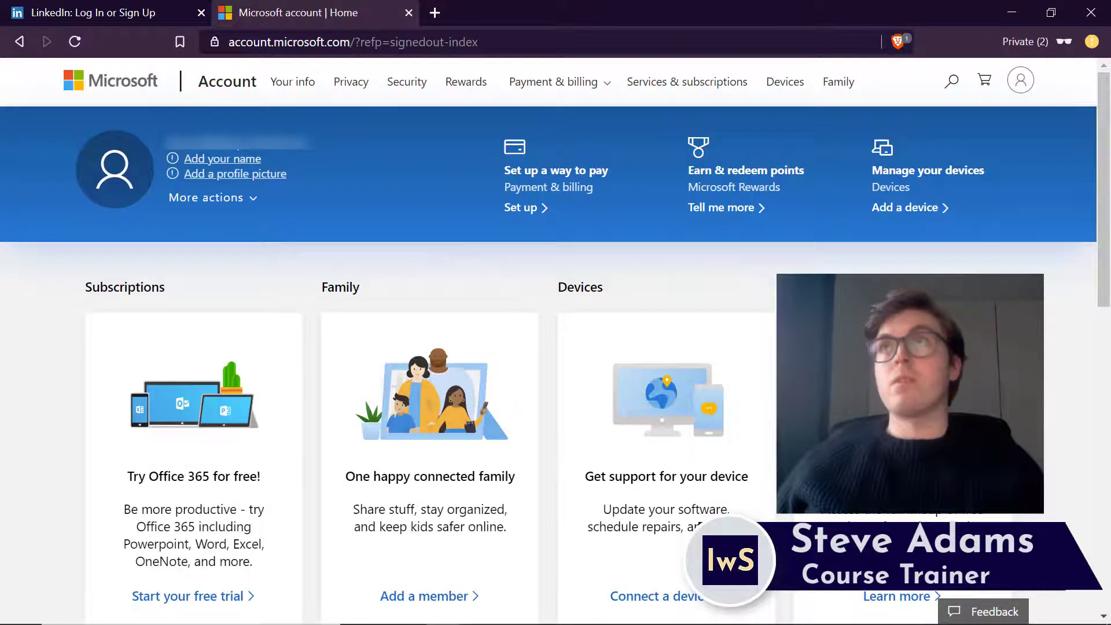
- Search the web for 'outlook online' and open Outlook from the results
click(335, 42)
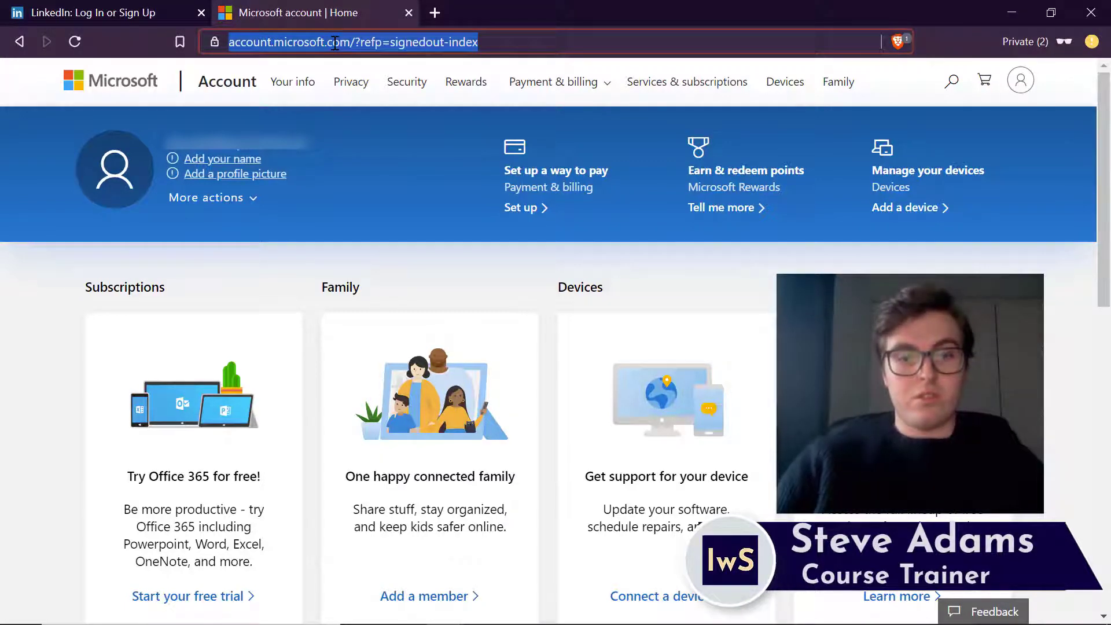
text(outlook)
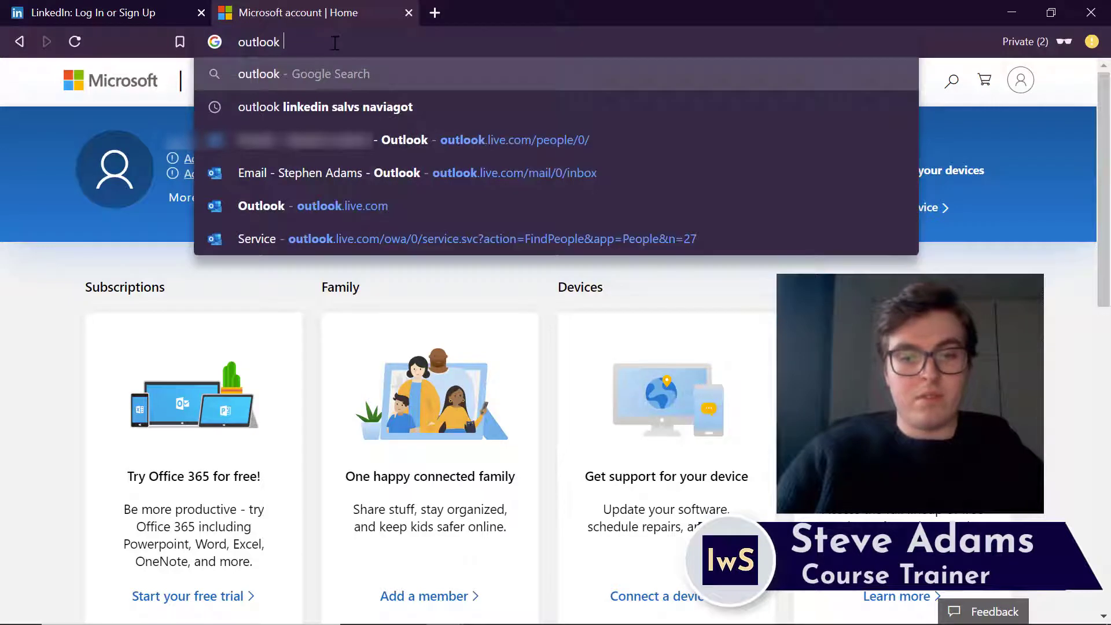
text( online)
key(Return)
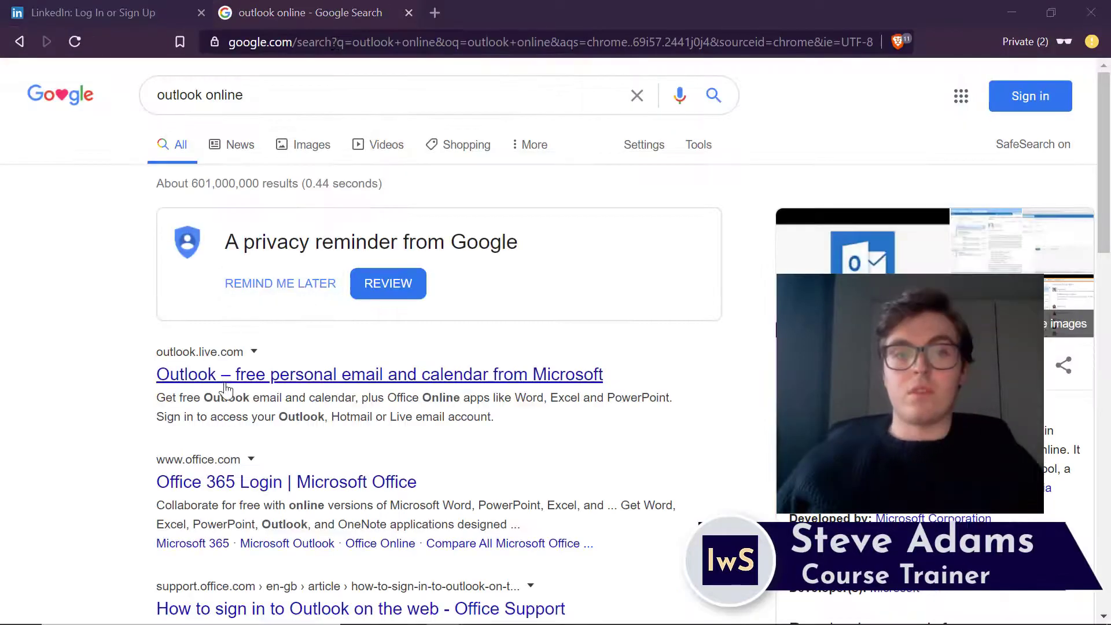
click(225, 383)
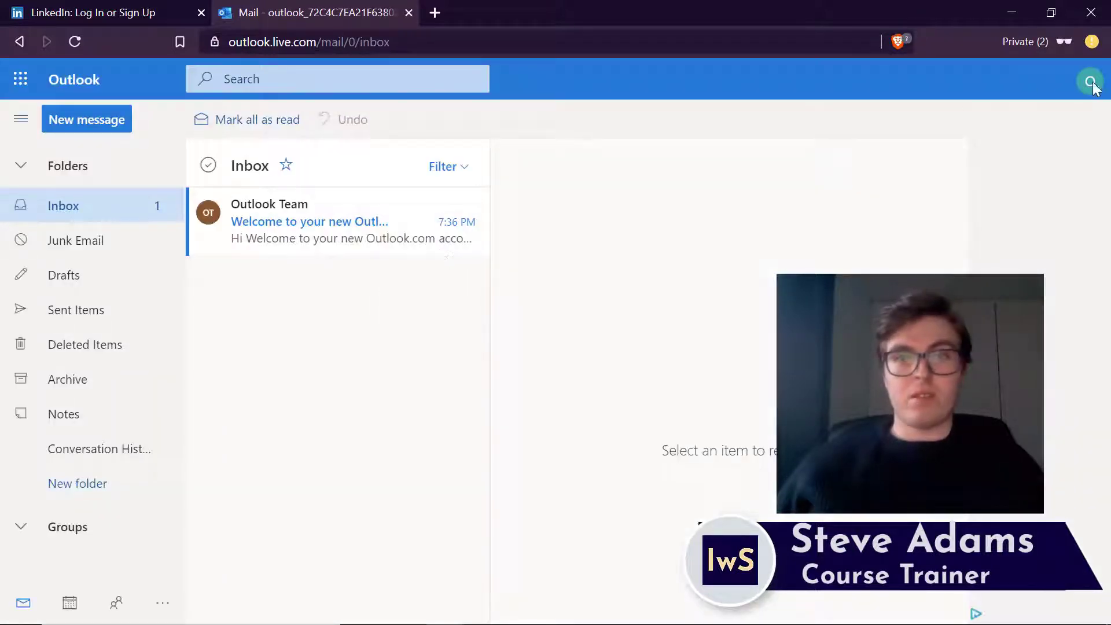
click(1088, 84)
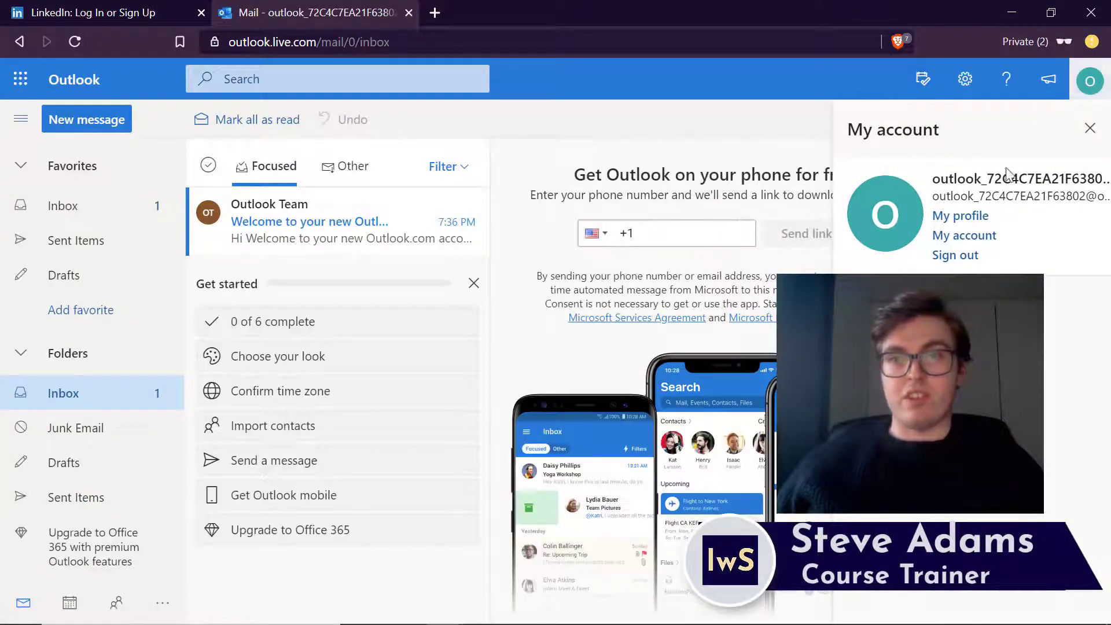
click(1089, 86)
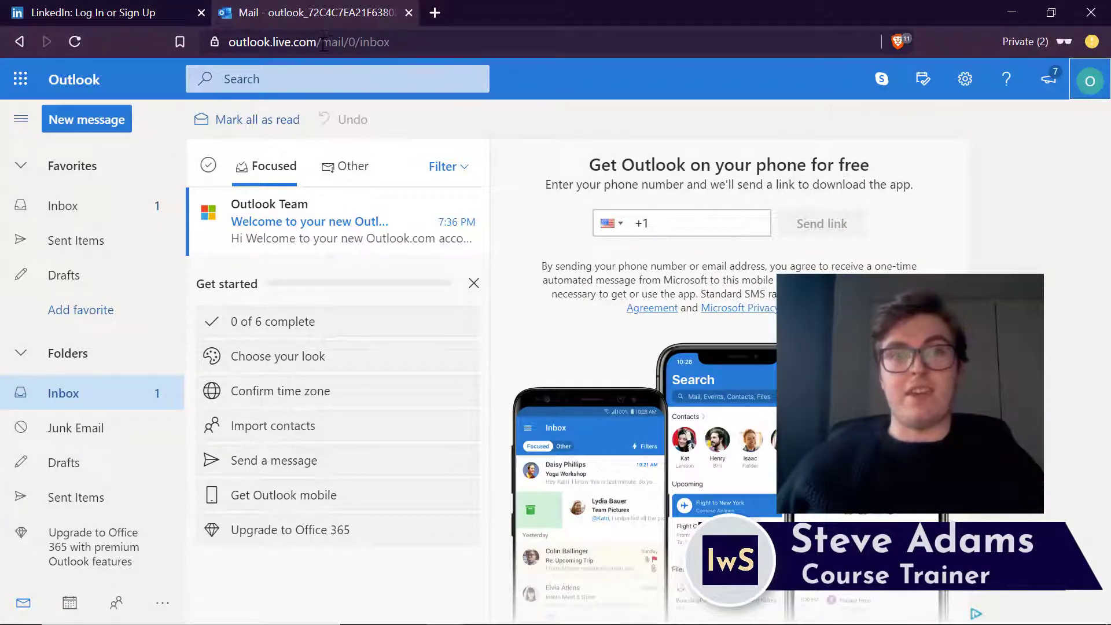
drag(323, 44, 422, 44)
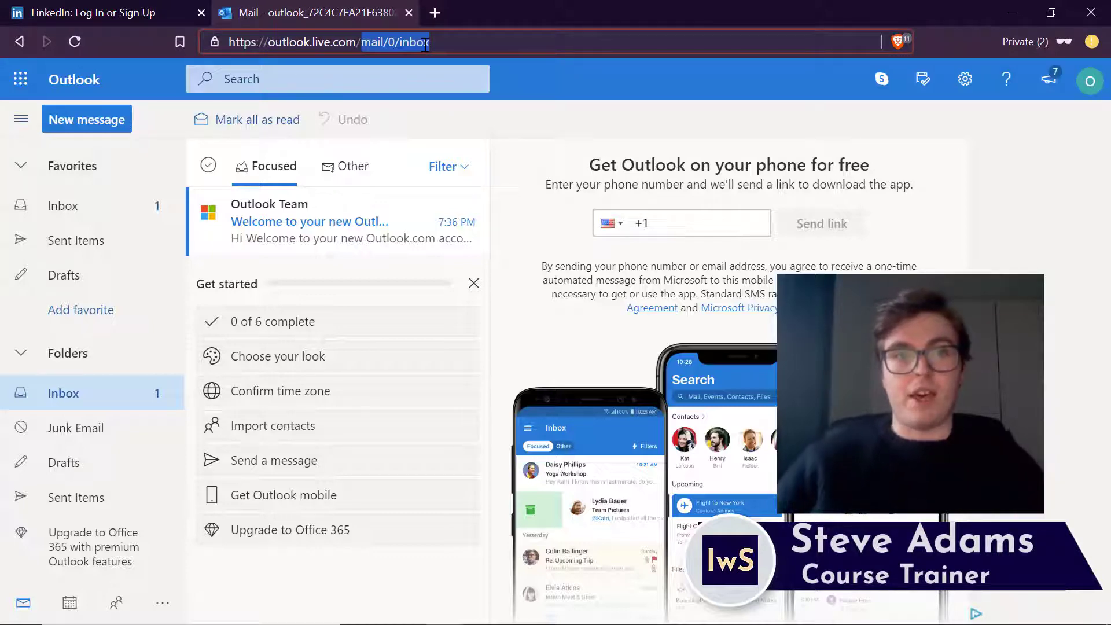
- Change the Outlook address from mail/0/inbox to people to load the People page
key(BackSpace)
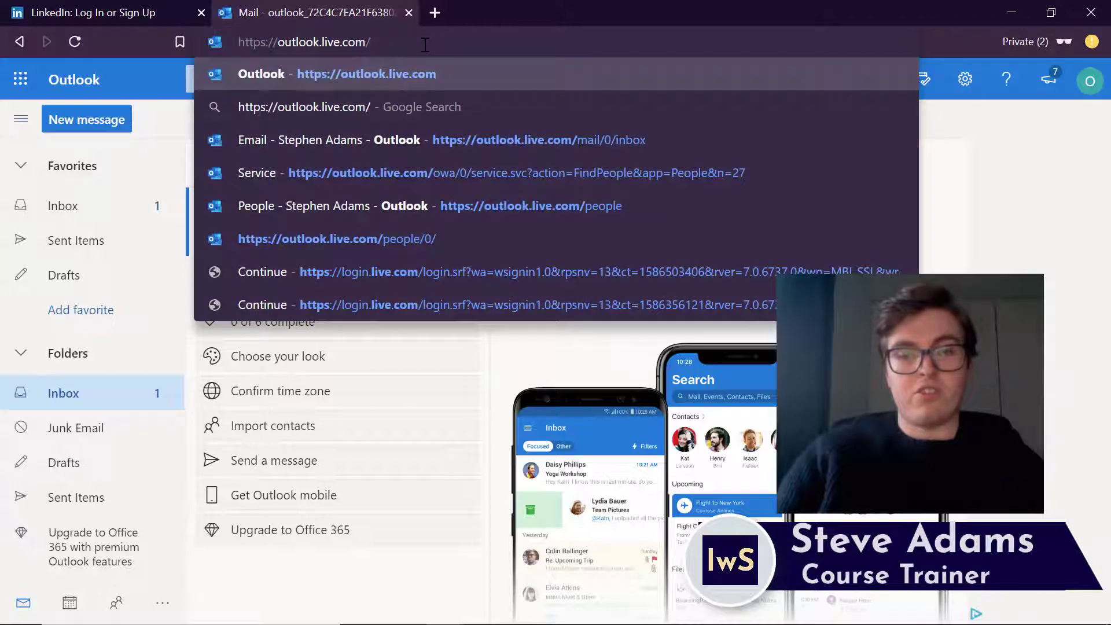
text(people)
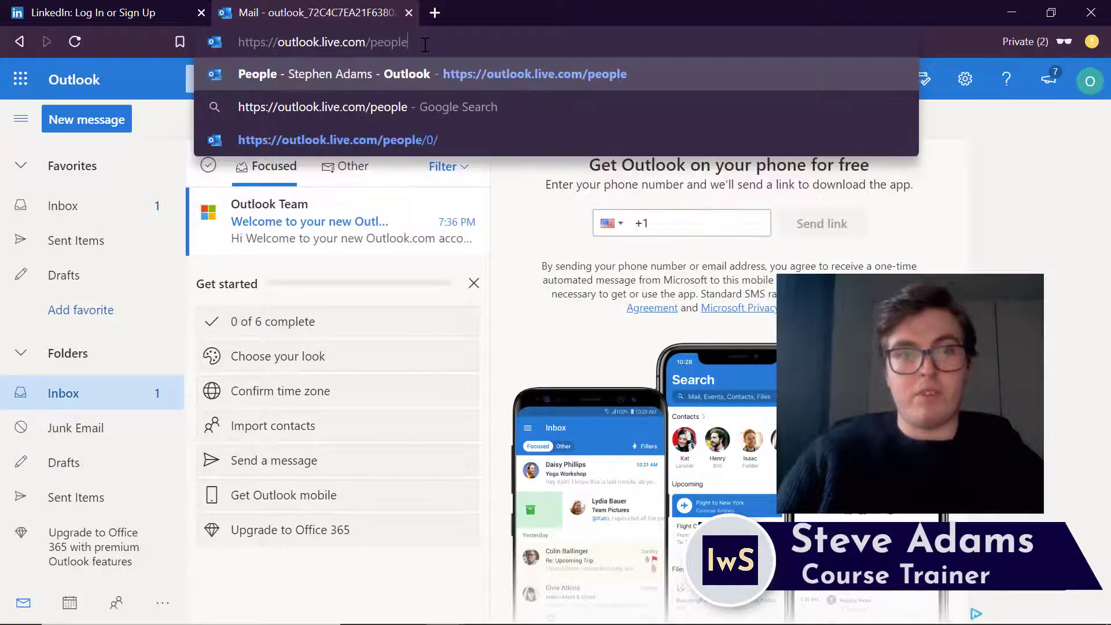
key(Return)
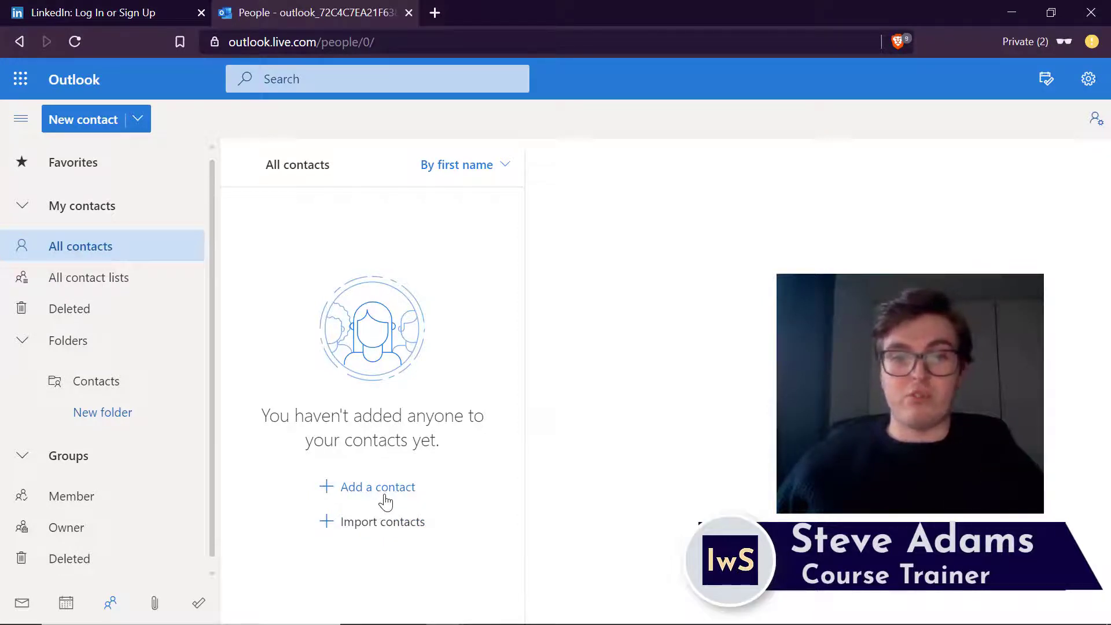
click(385, 501)
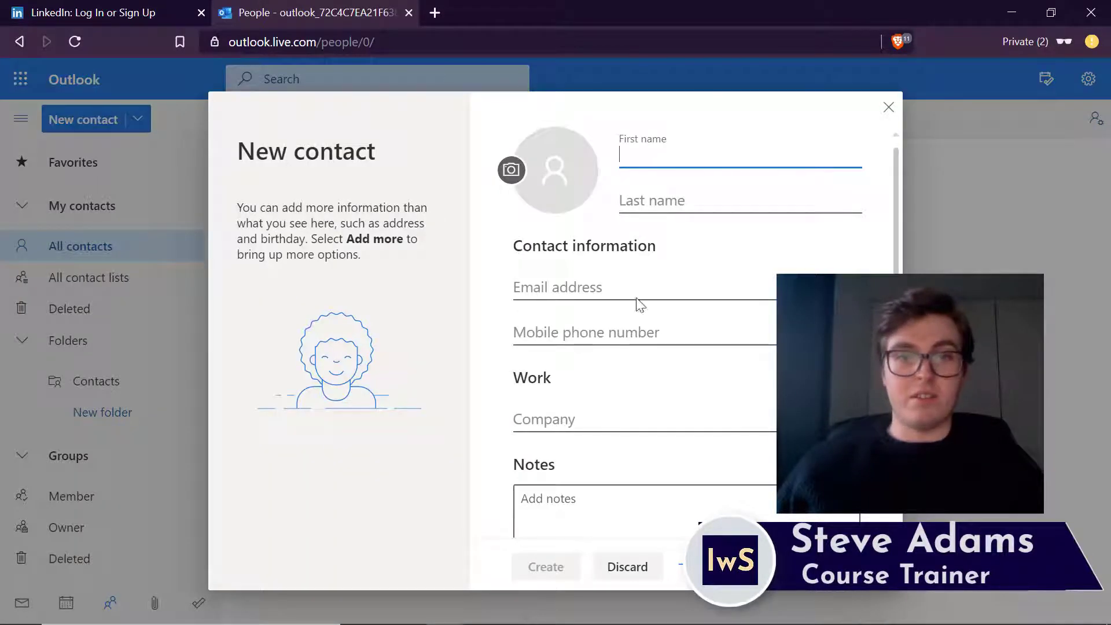
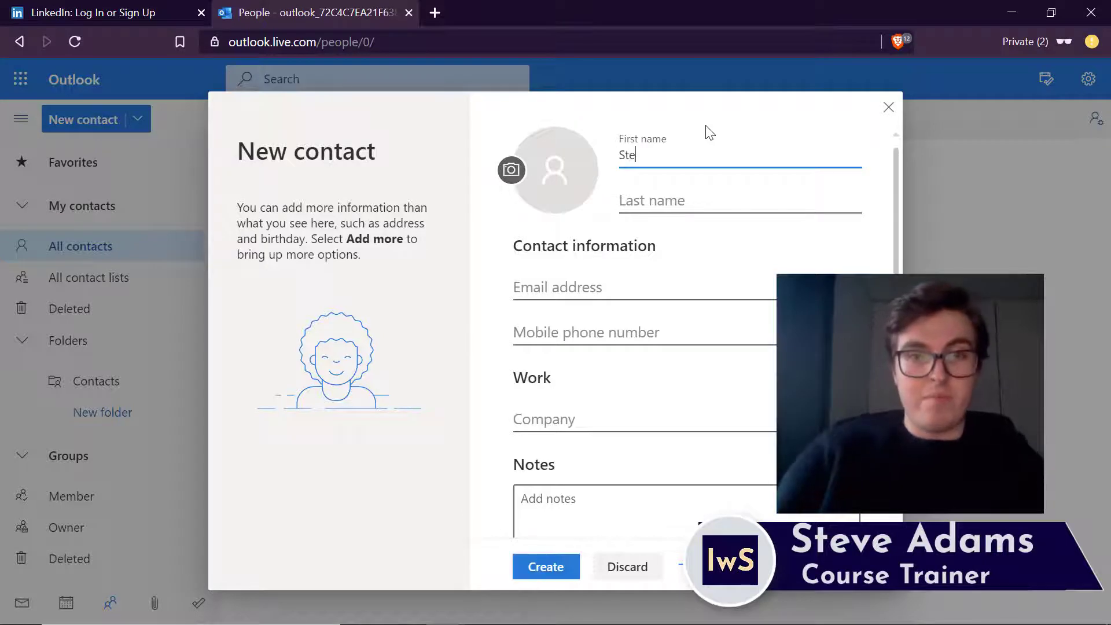
key(Tab)
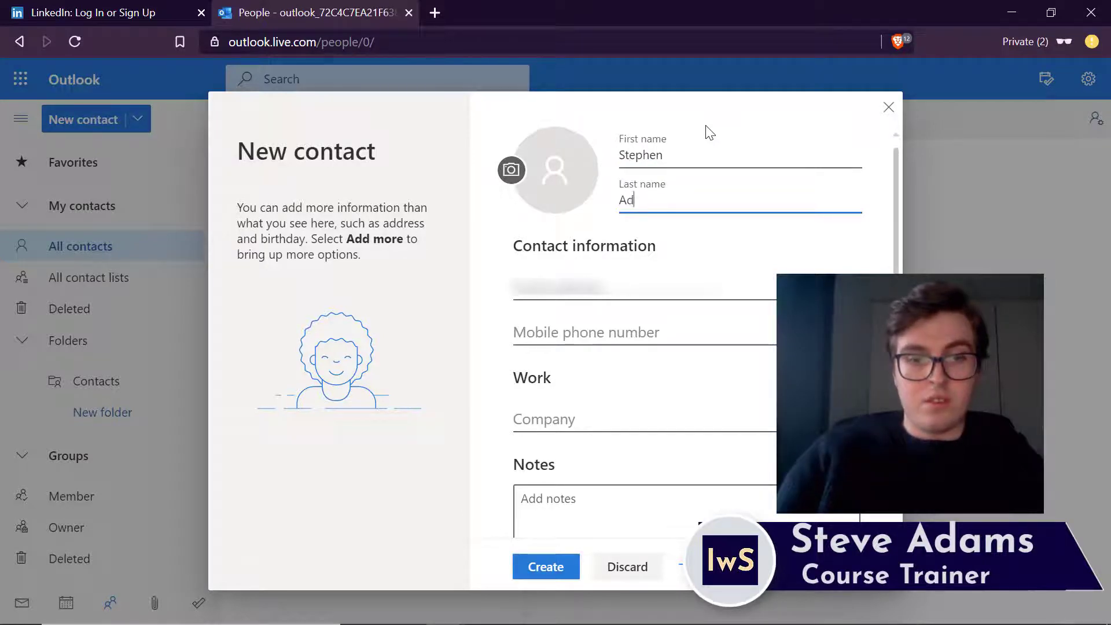
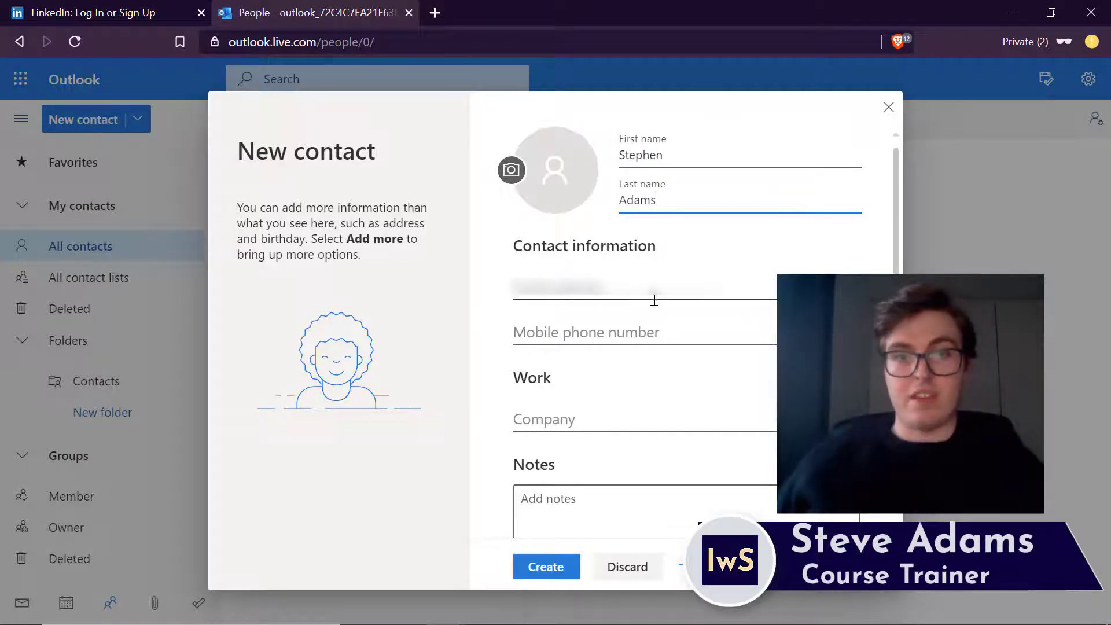
click(642, 286)
text(stephen)
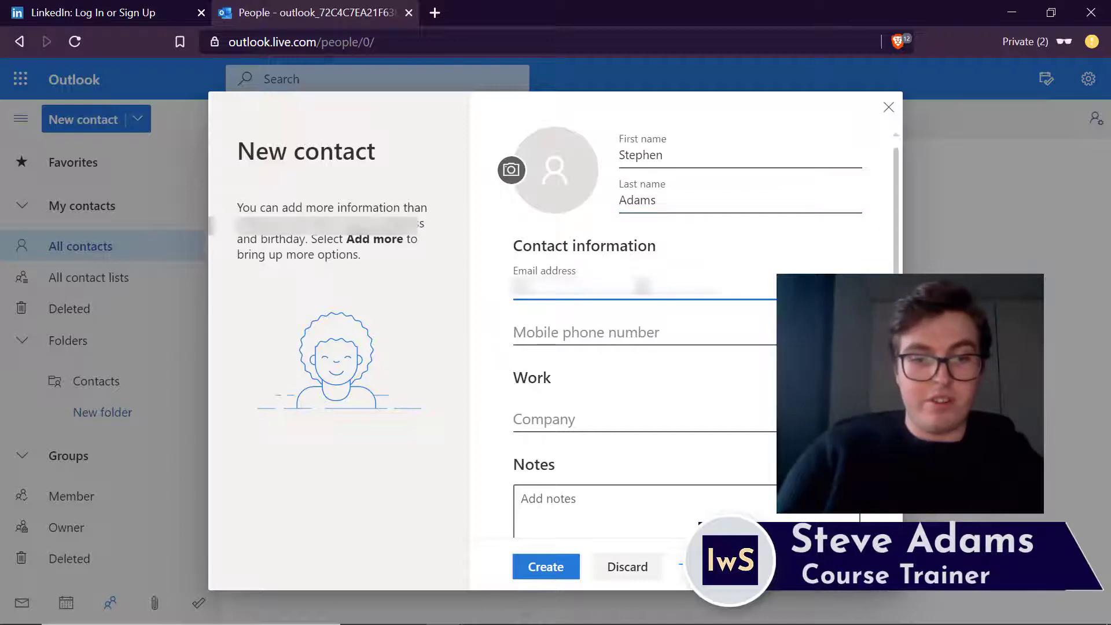
text(...)
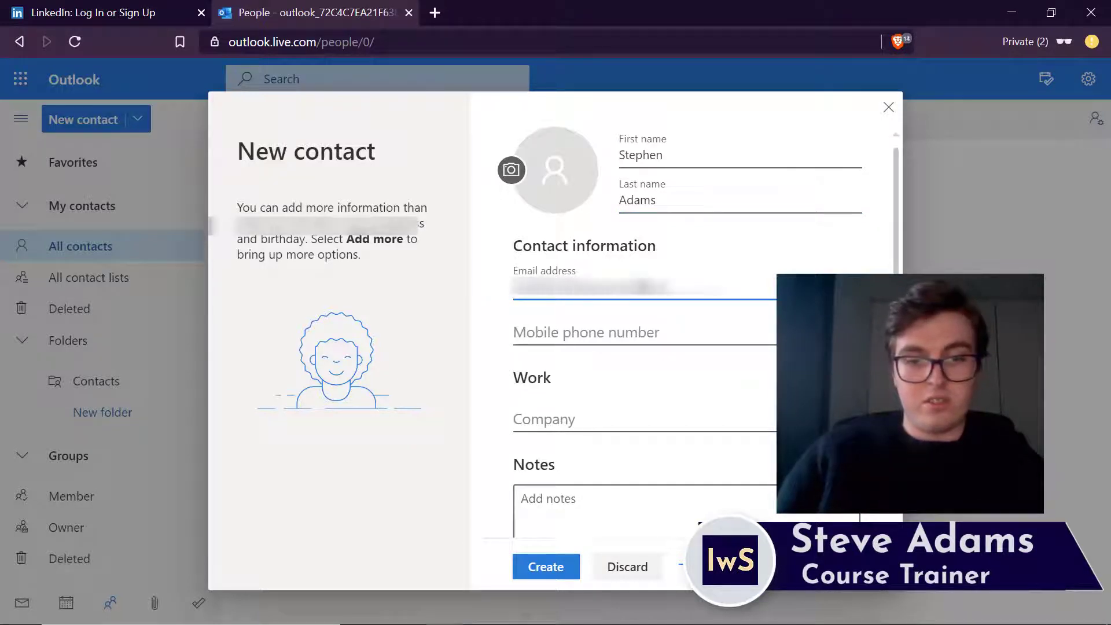
click(556, 576)
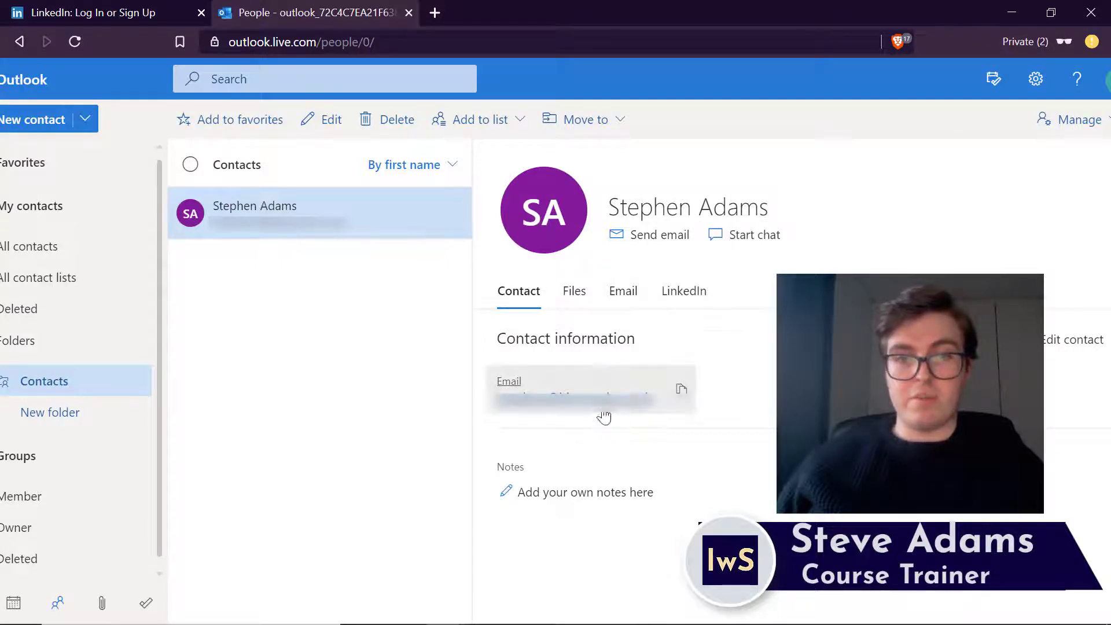
click(685, 294)
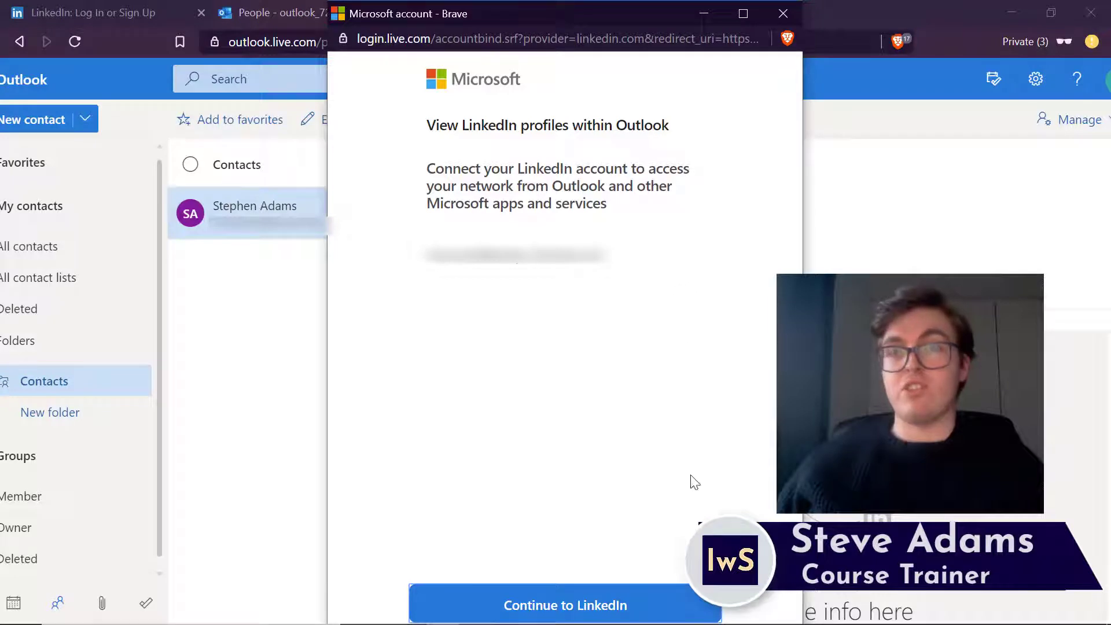
- Continue to LinkedIn from the Microsoft account linking window
click(617, 605)
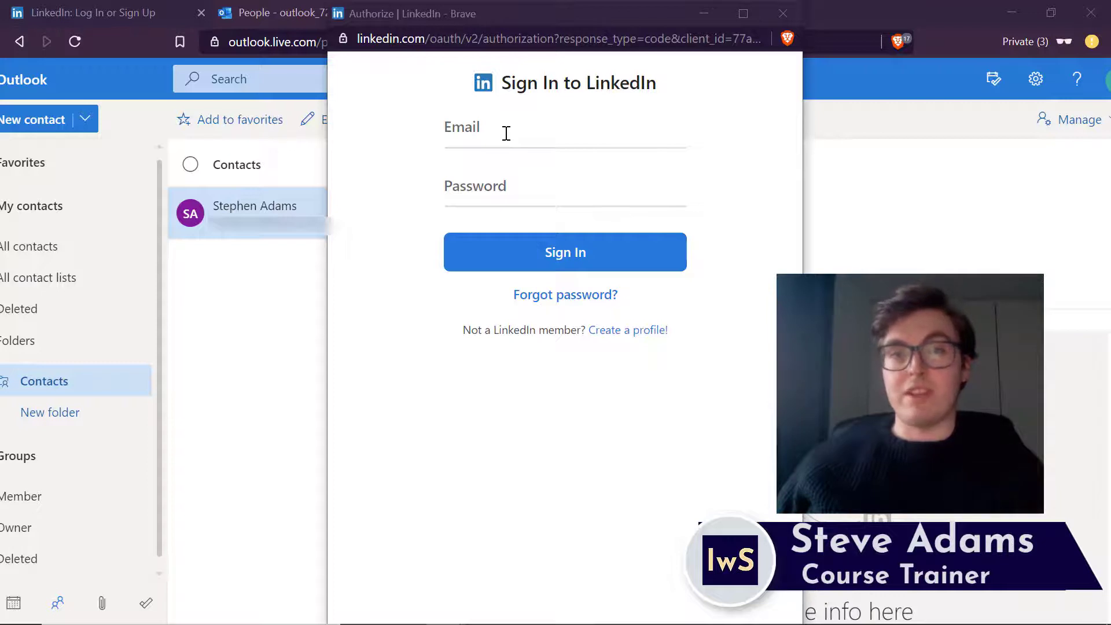
- Sign in to LinkedIn by pasting the account email and password
click(506, 133)
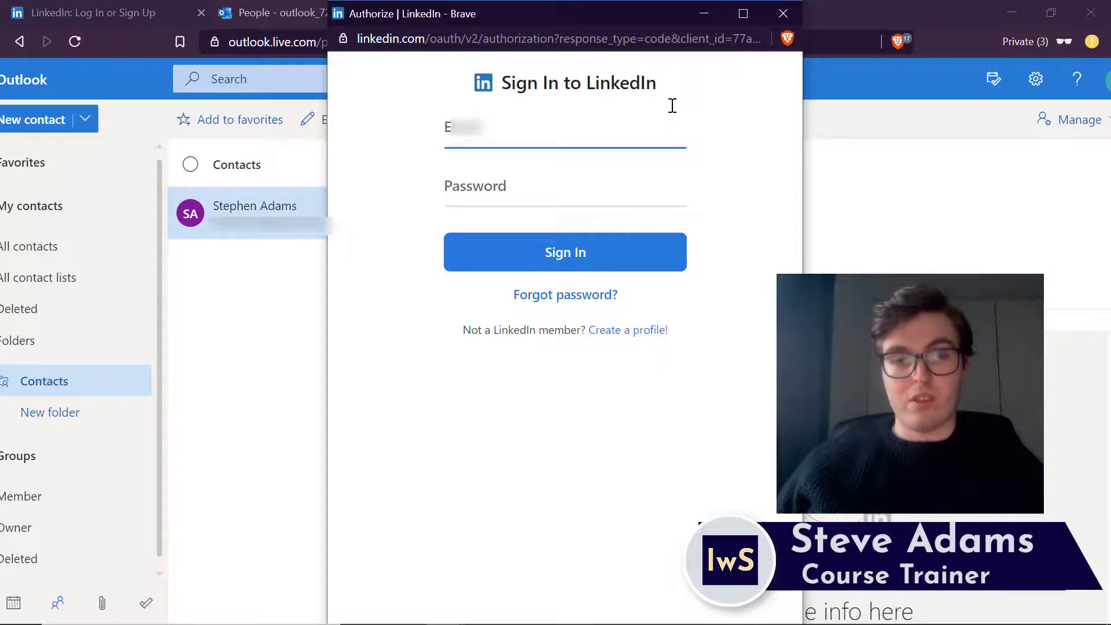
key(ctrl+v)
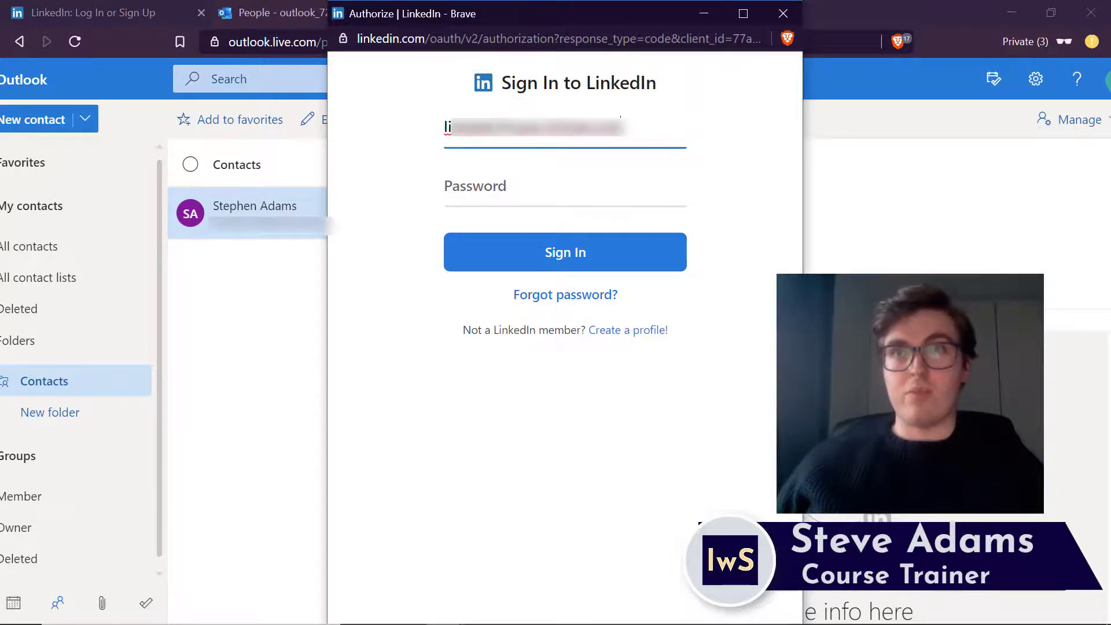
key(alt+Tab)
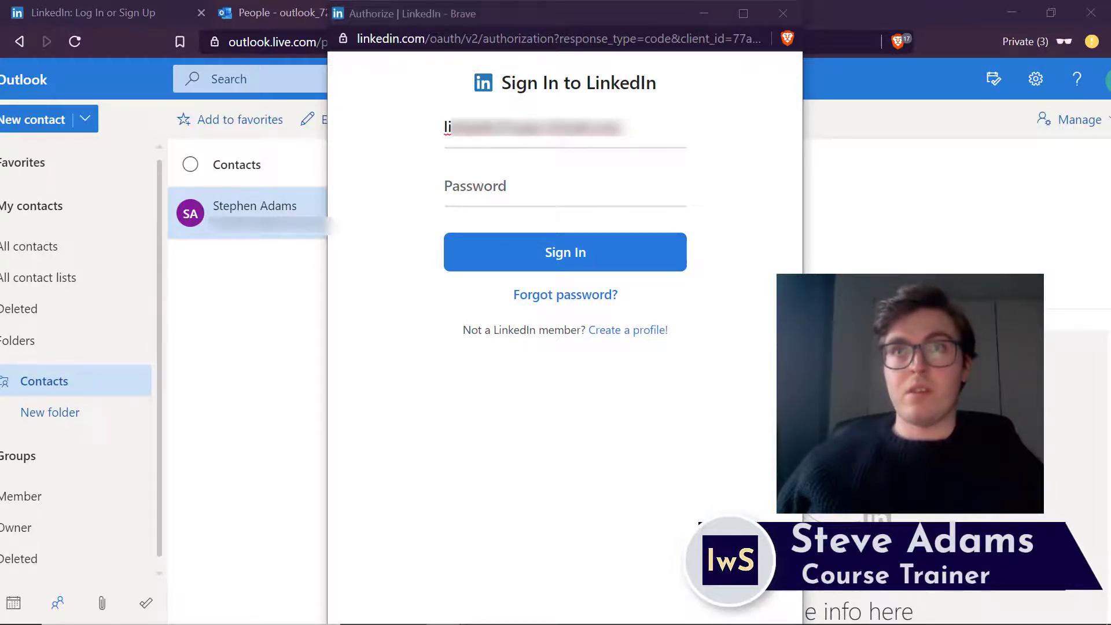
click(477, 194)
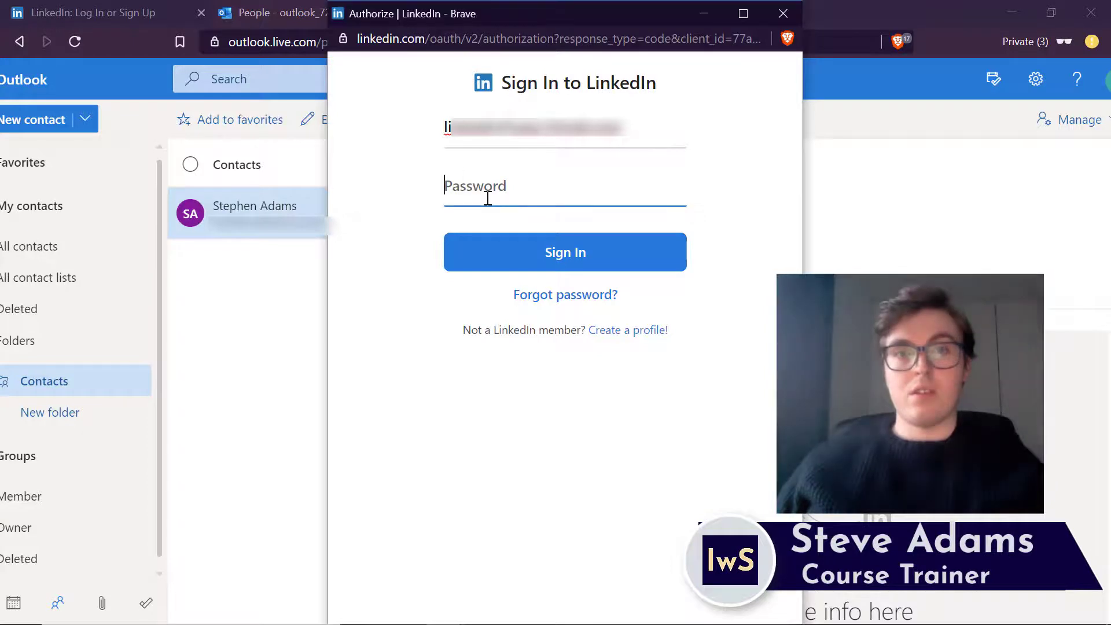
key(ctrl+v)
click(558, 253)
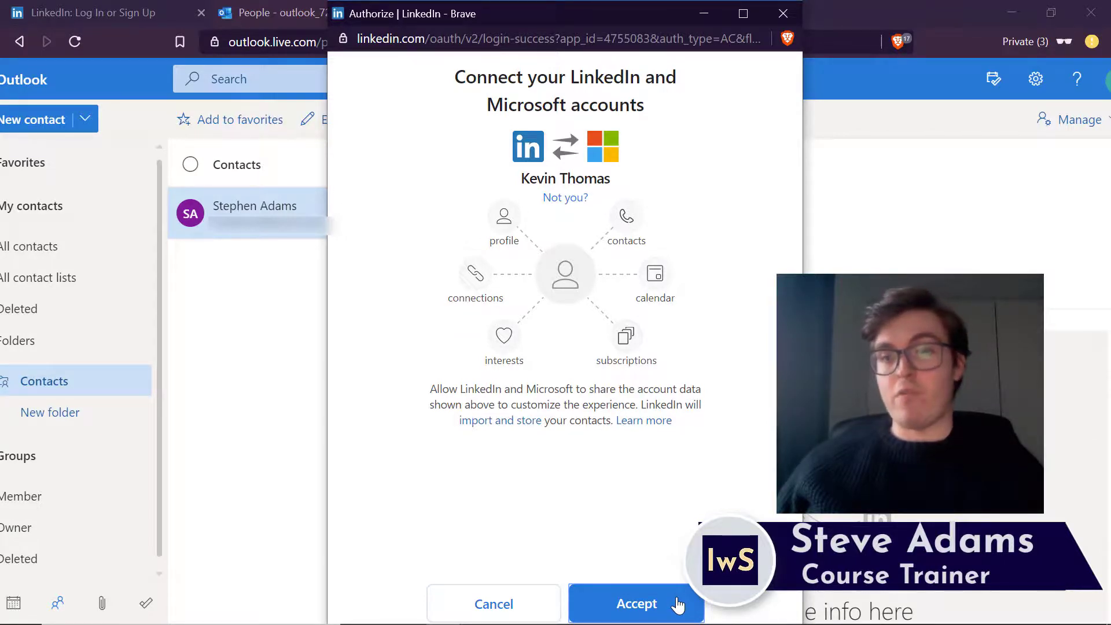
- Accept linking the LinkedIn and Microsoft accounts so the contact's LinkedIn details appear
click(677, 604)
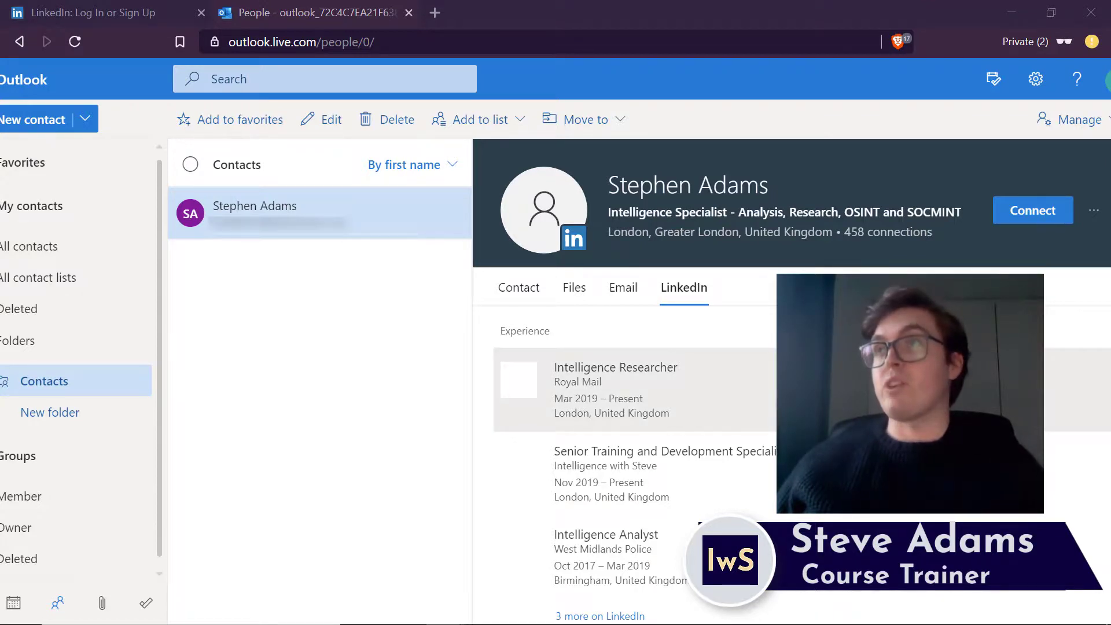
- Scroll the LinkedIn panel down to Education and open the contact's full LinkedIn profile
scroll(674, 463, down, 3)
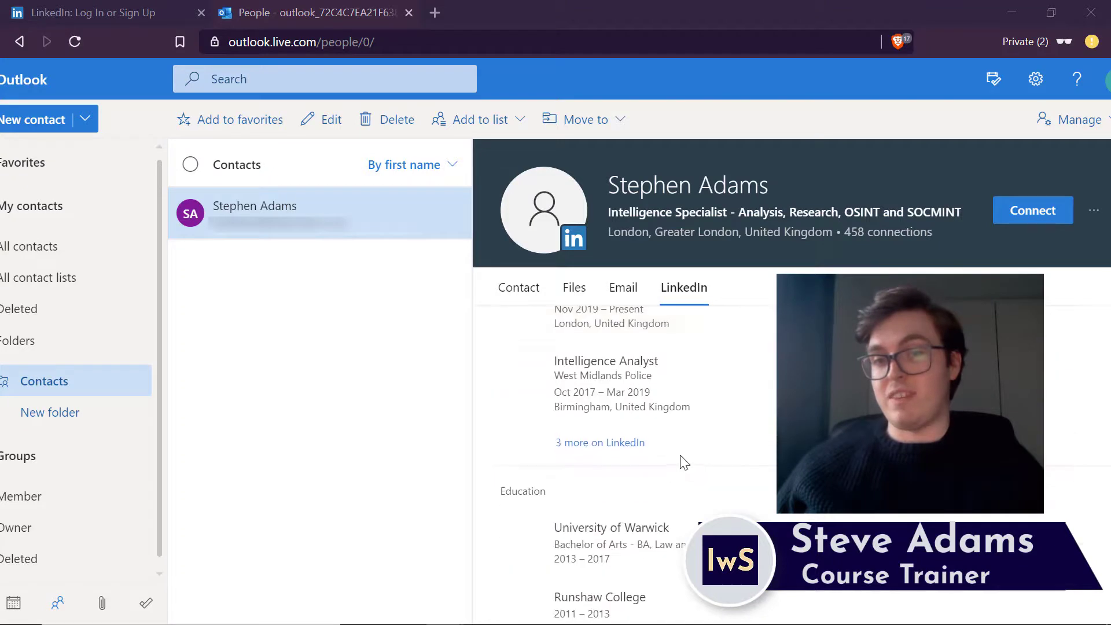
scroll(700, 434, down, 1)
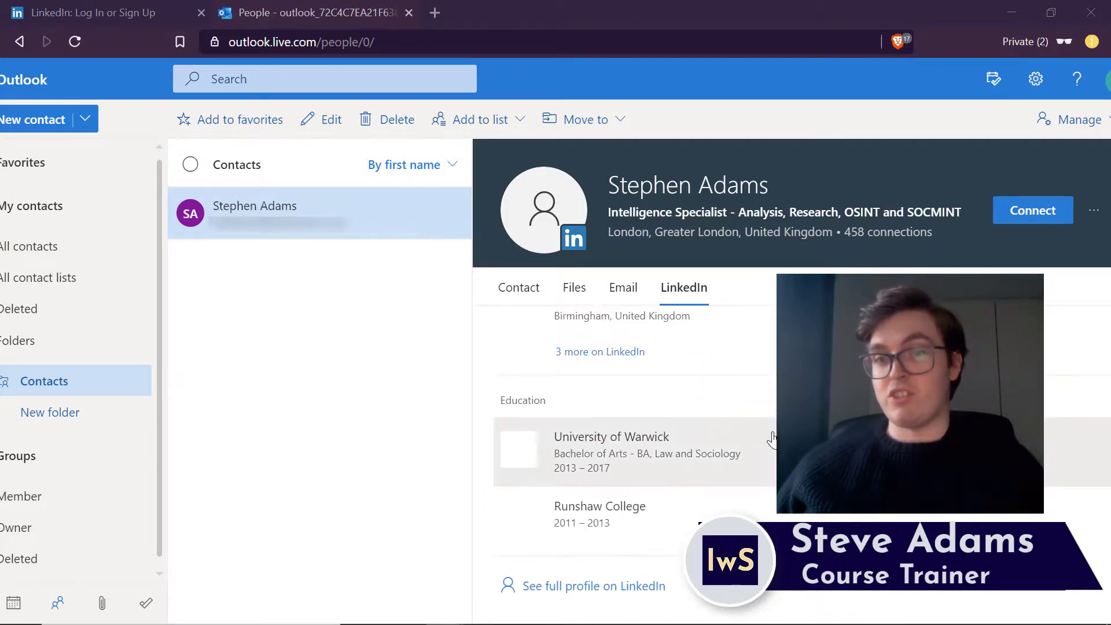
click(619, 586)
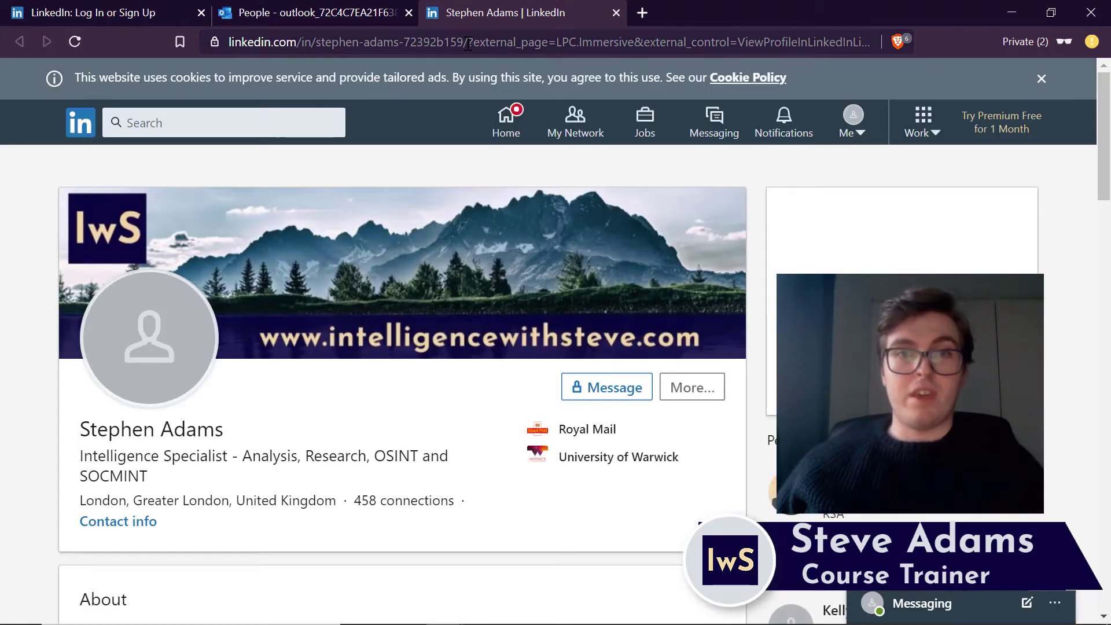
- Select the profile URL in the address bar and scroll down the LinkedIn profile page
drag(467, 42, 208, 32)
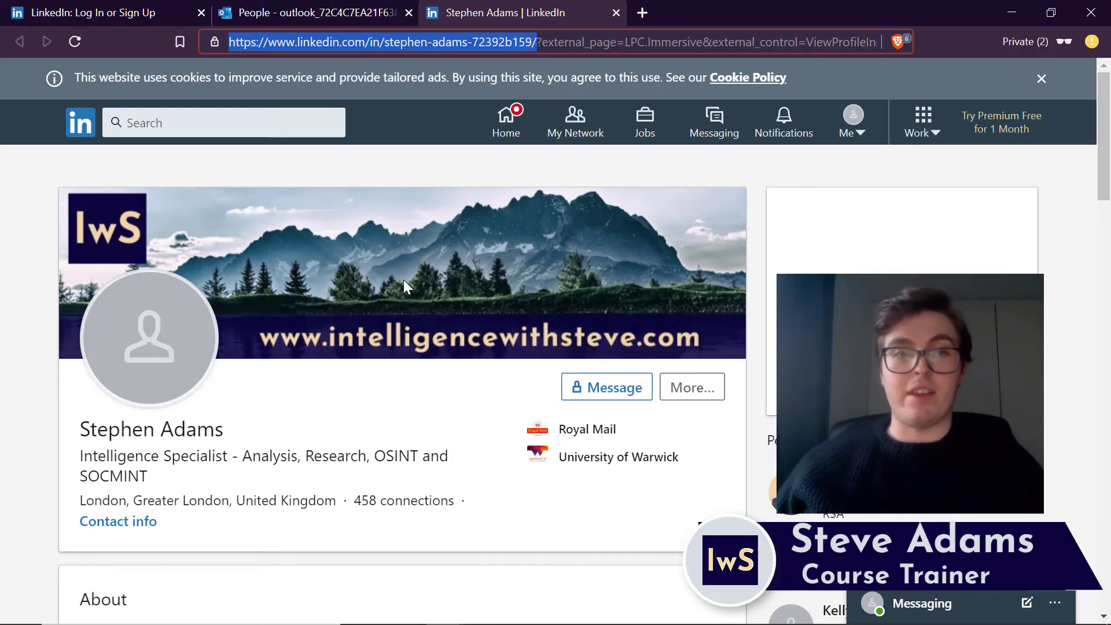
scroll(404, 280, down, 5)
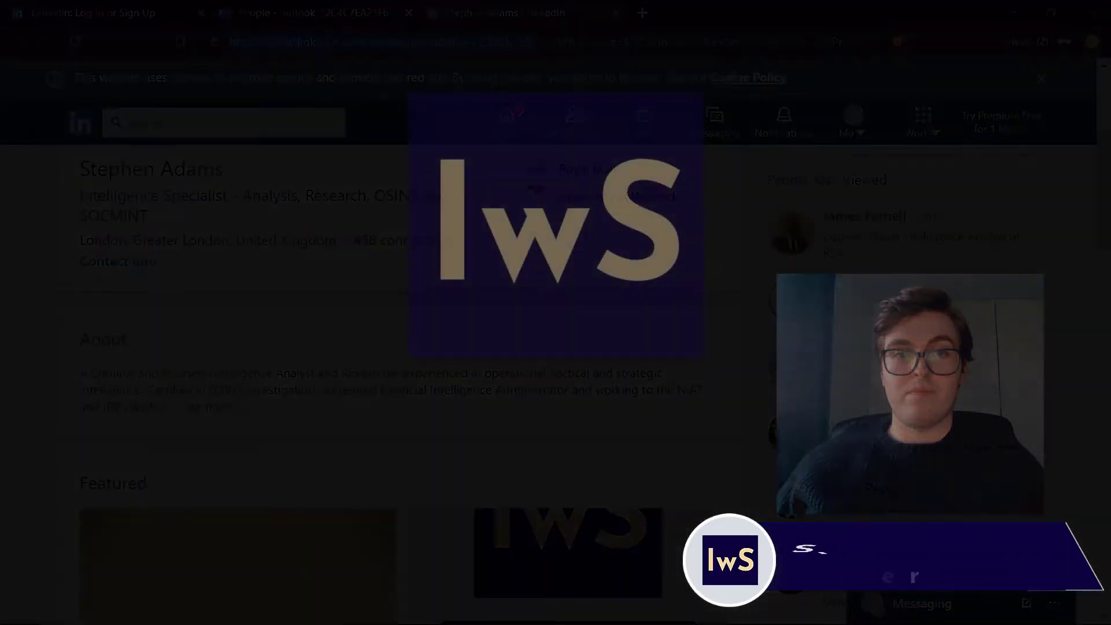